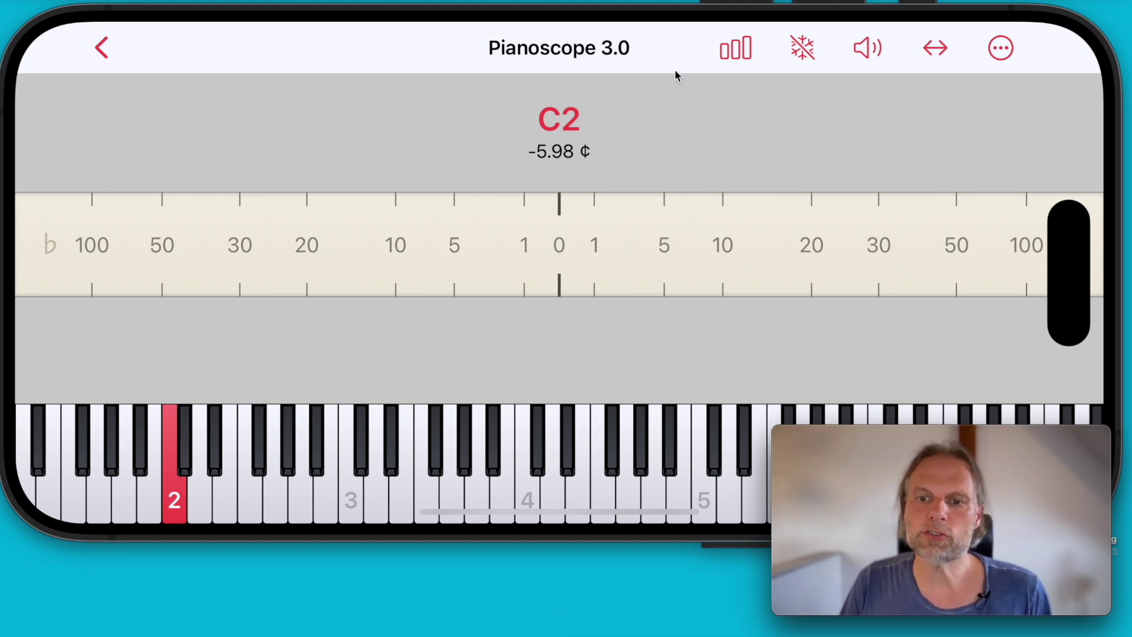
Show the partials bar display beneath the tuner for the detected C2 partials
{"action": "left_click", "coordinate": [744, 52]}
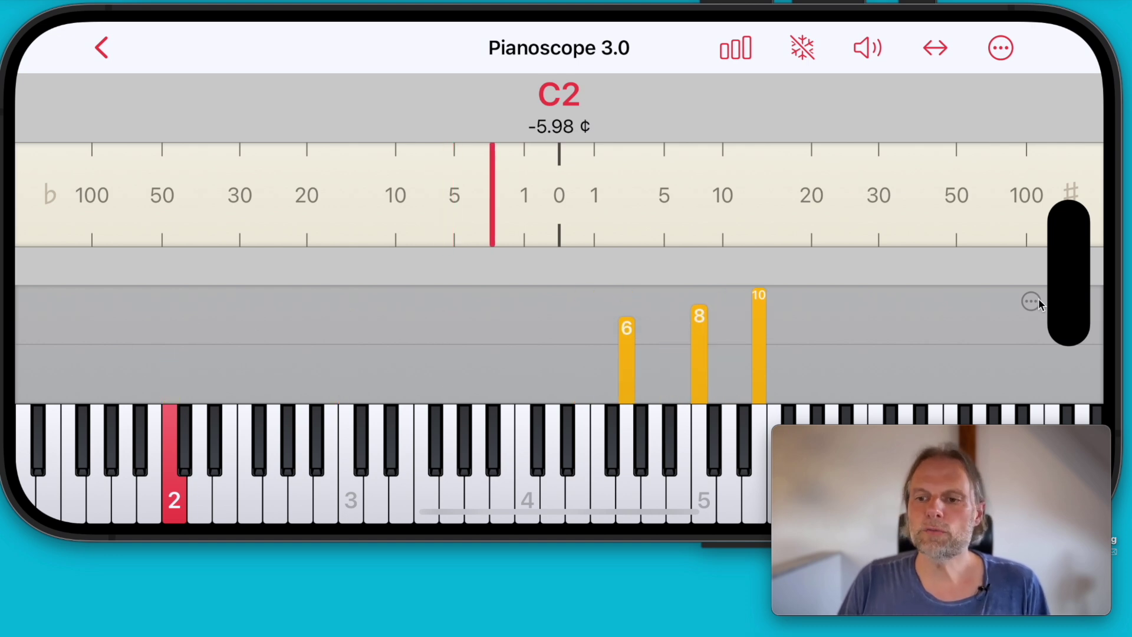
Uncheck Normalize in the partials options menu so partial levels are no longer normalized
{"action": "left_click", "coordinate": [1028, 303]}
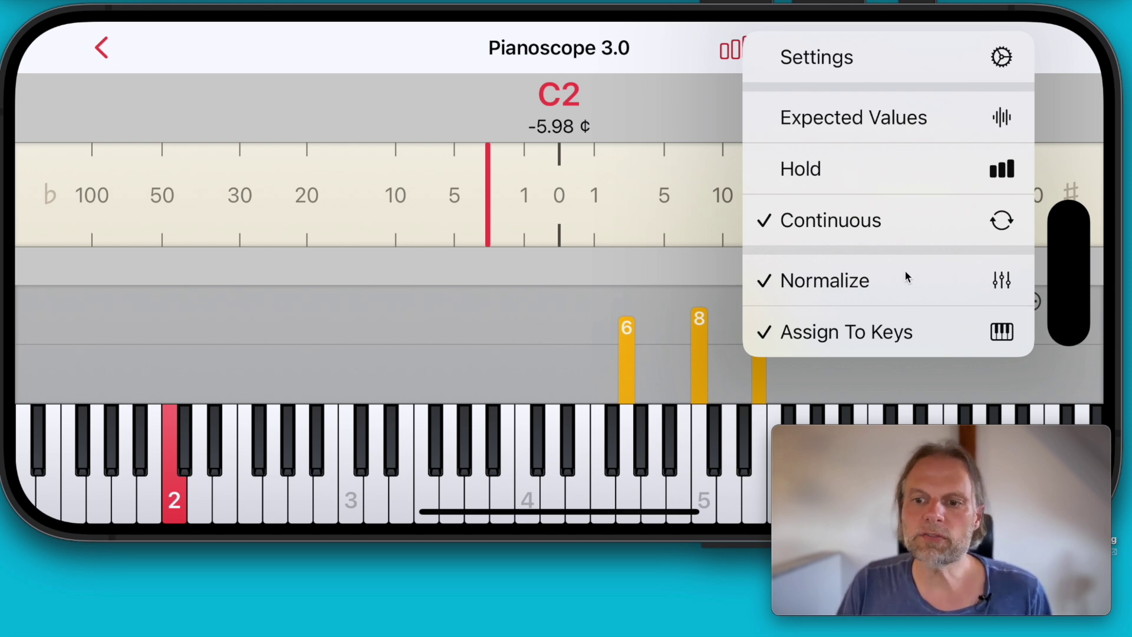
{"action": "left_click", "coordinate": [876, 294]}
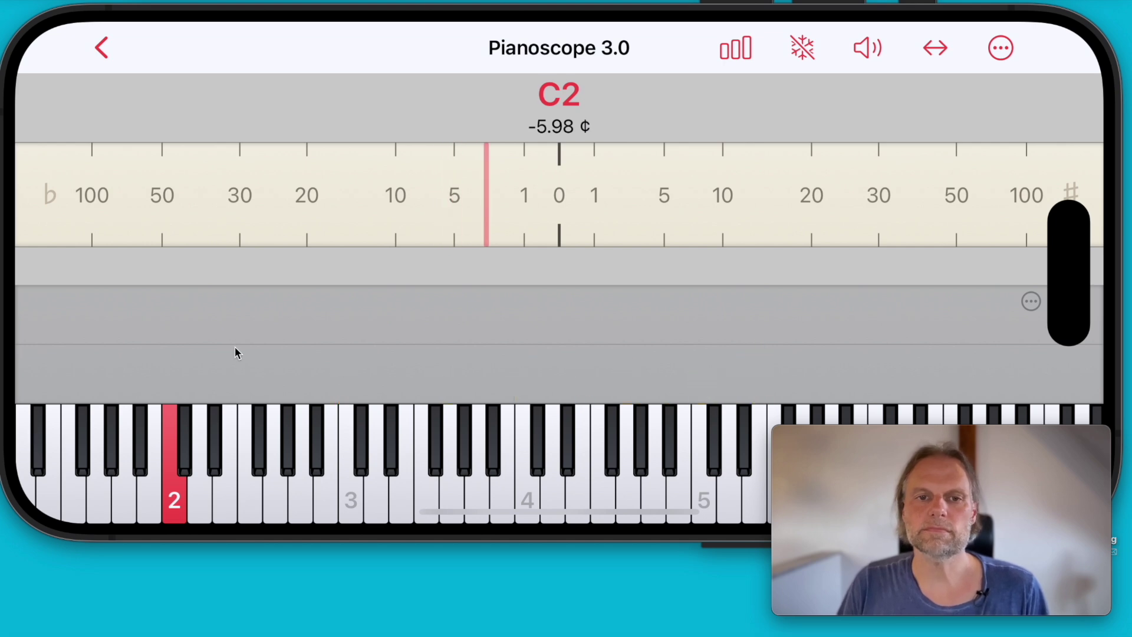
{"action": "left_click", "coordinate": [1030, 301]}
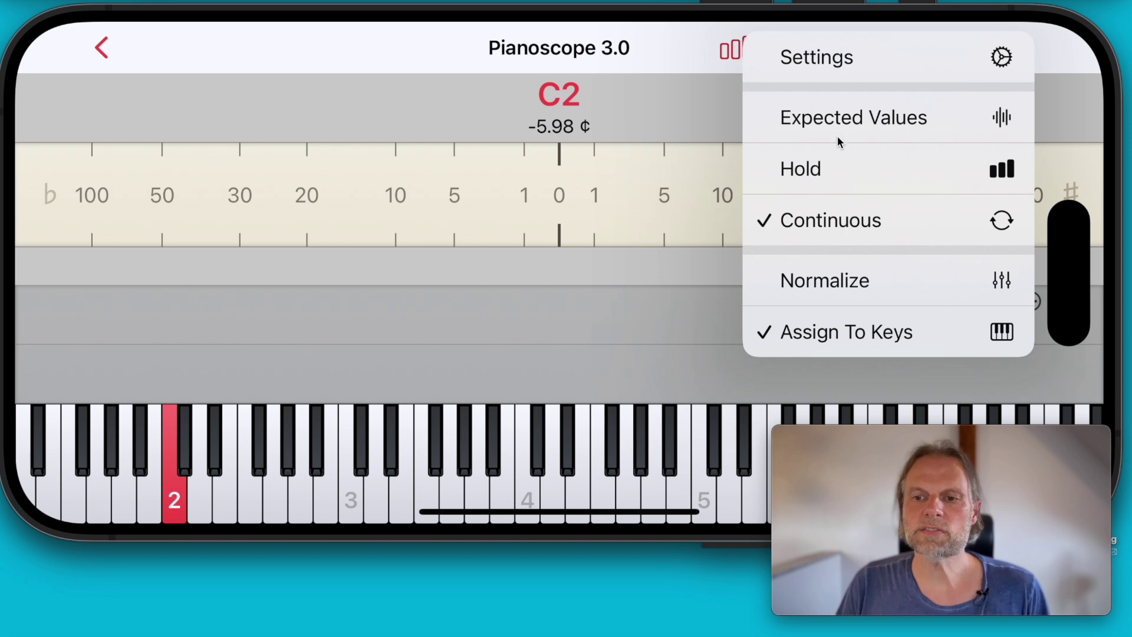
Set the partials Level Minimum to -90 db in the partials settings
{"action": "left_click", "coordinate": [837, 65]}
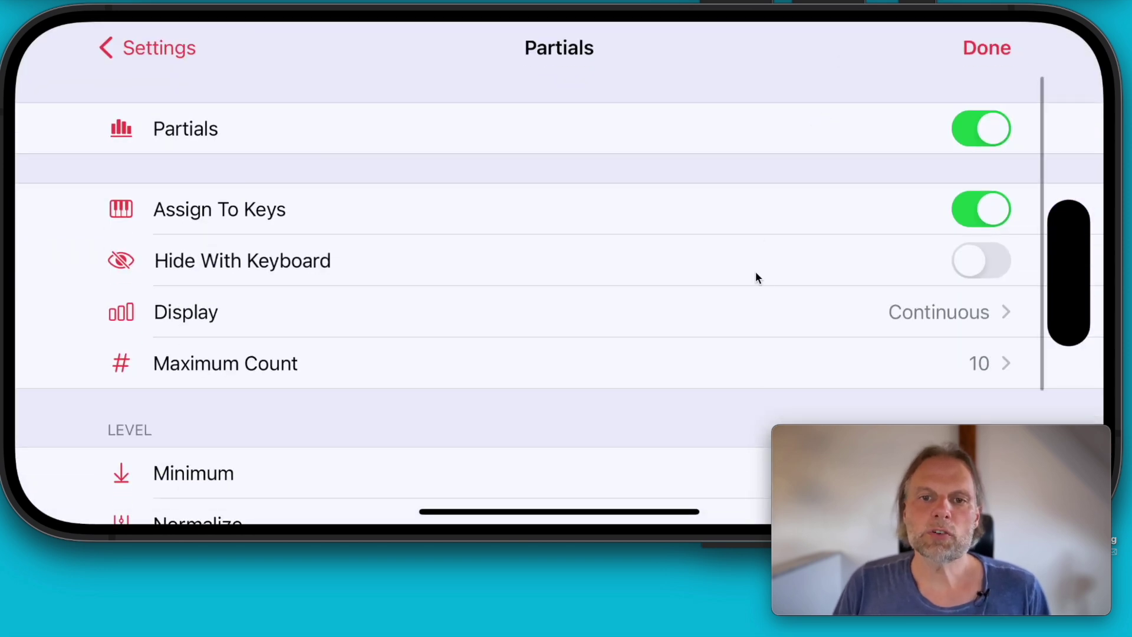
{"action": "left_click_drag", "start_coordinate": [755, 278], "coordinate": [753, 129]}
{"action": "left_click_drag", "start_coordinate": [798, 318], "coordinate": [801, 265]}
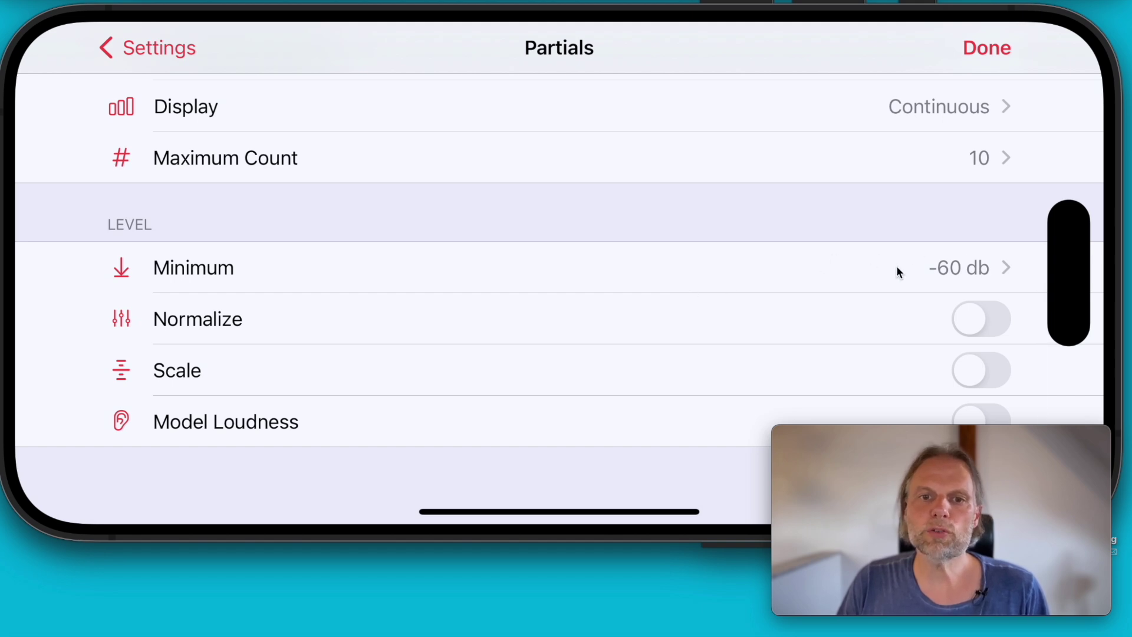
{"action": "left_click", "coordinate": [951, 267]}
{"action": "left_click_drag", "start_coordinate": [571, 303], "coordinate": [586, 212]}
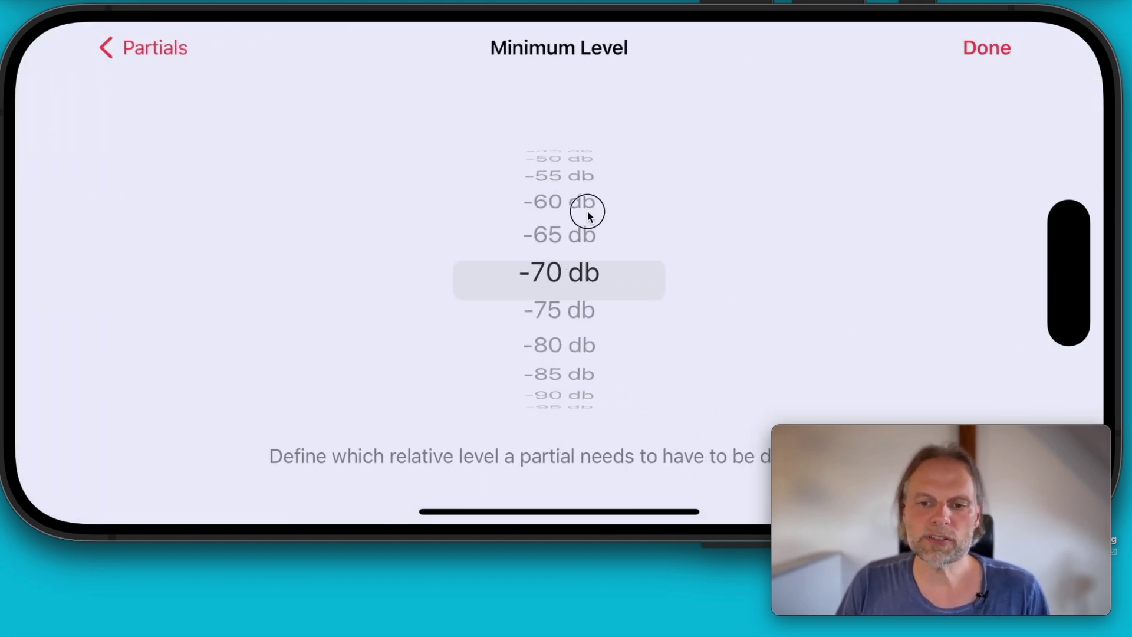
{"action": "left_click_drag", "start_coordinate": [591, 335], "coordinate": [604, 227]}
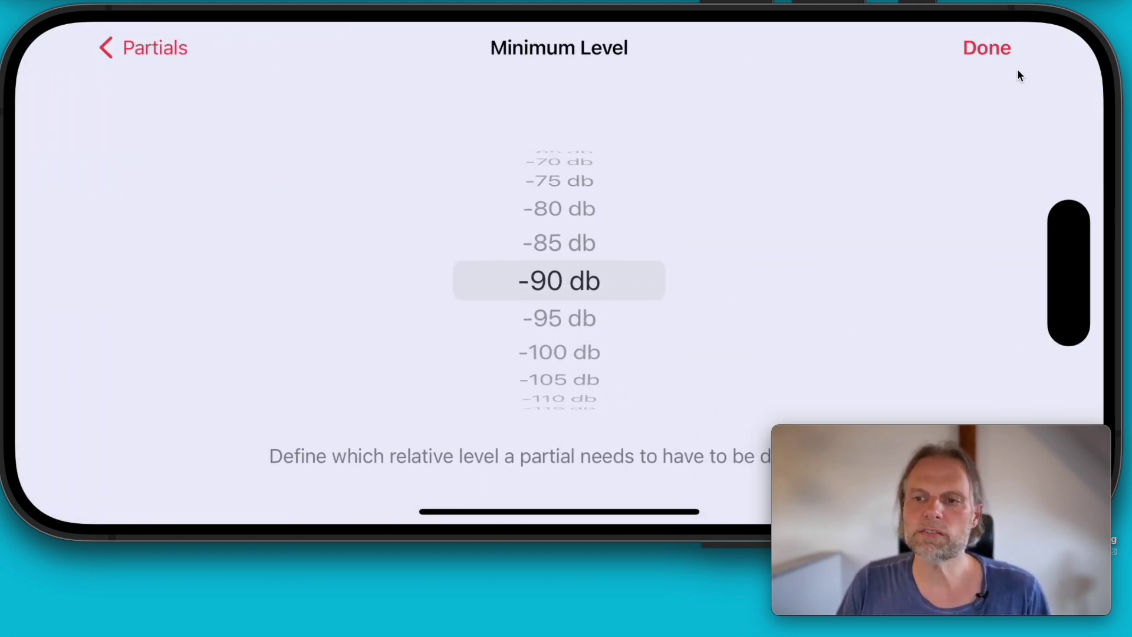
{"action": "left_click", "coordinate": [1002, 47]}
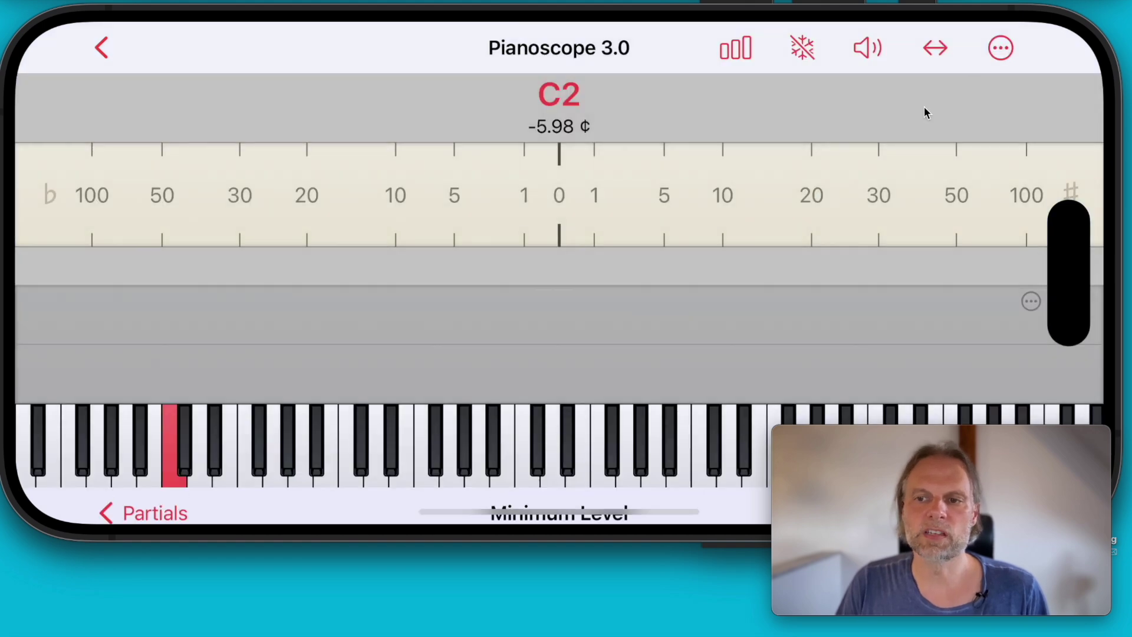
Switch on the Scale toggle in the partials settings to add 30 and 60 level gridlines
{"action": "left_click", "coordinate": [1003, 48]}
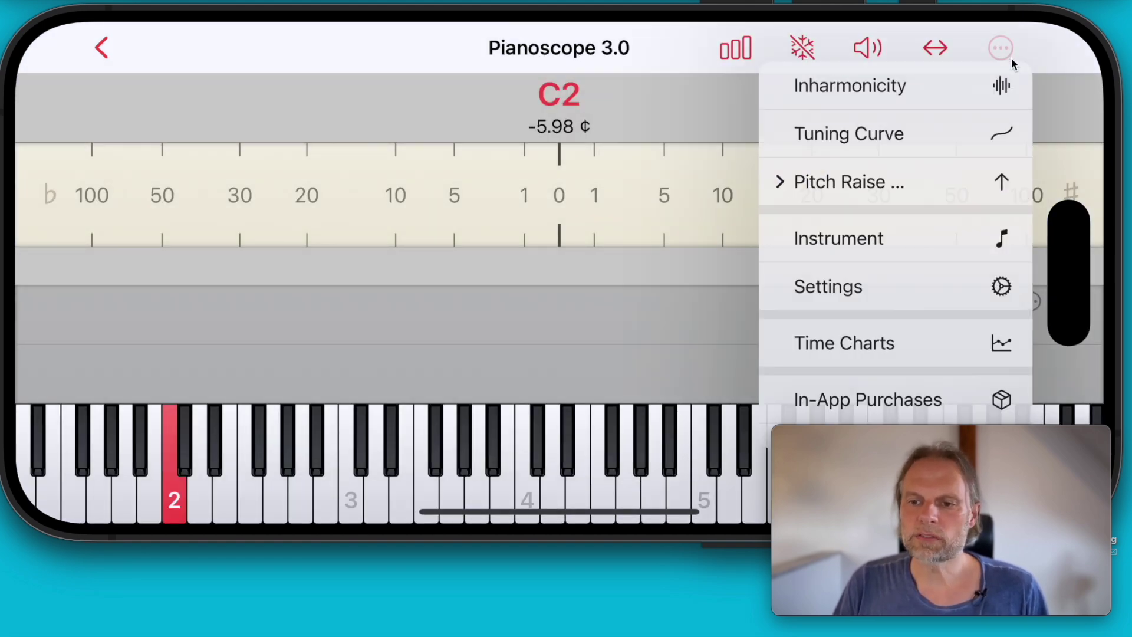
{"action": "left_click", "coordinate": [928, 301]}
{"action": "left_click_drag", "start_coordinate": [849, 288], "coordinate": [849, 131]}
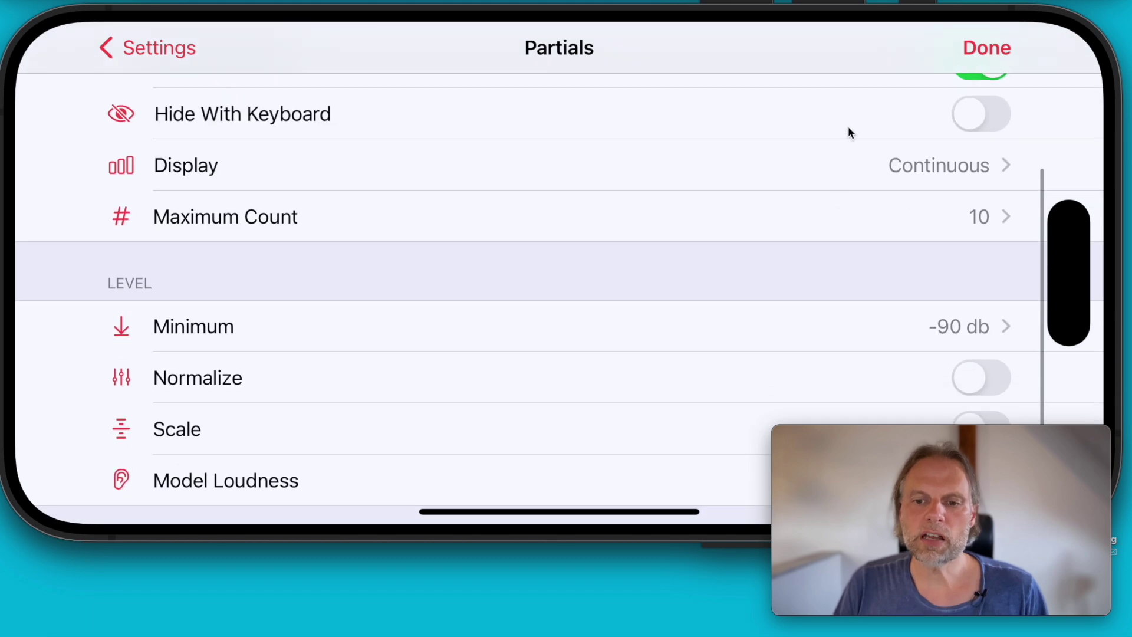
{"action": "left_click", "coordinate": [990, 377]}
{"action": "left_click", "coordinate": [990, 48]}
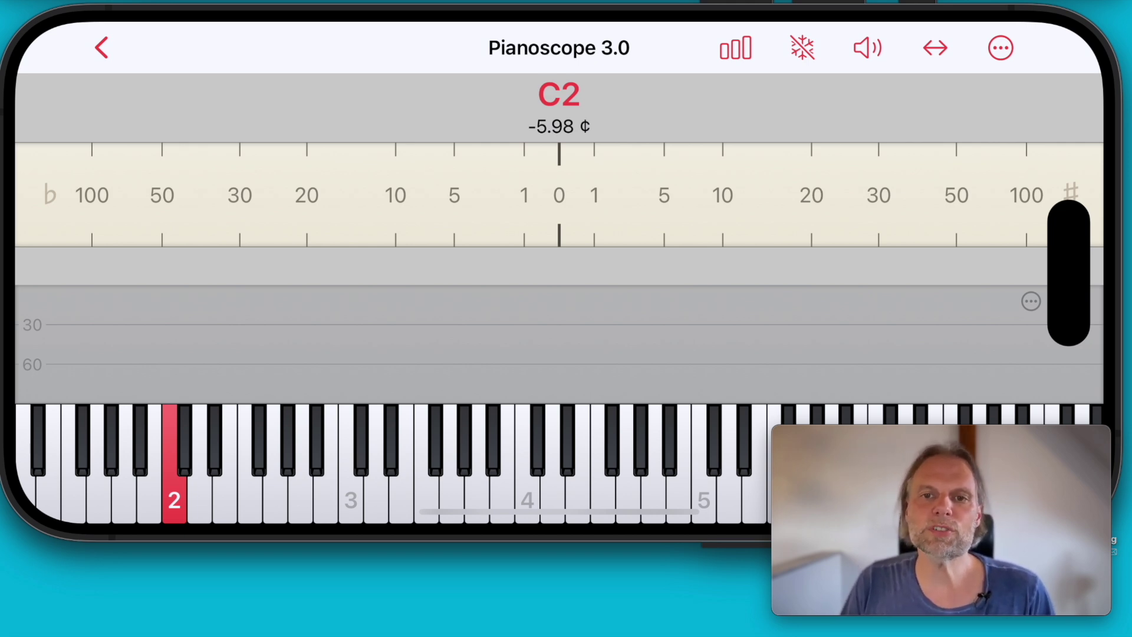
Set the partials Maximum Count to 25 in the partials settings
{"action": "left_click", "coordinate": [1032, 303]}
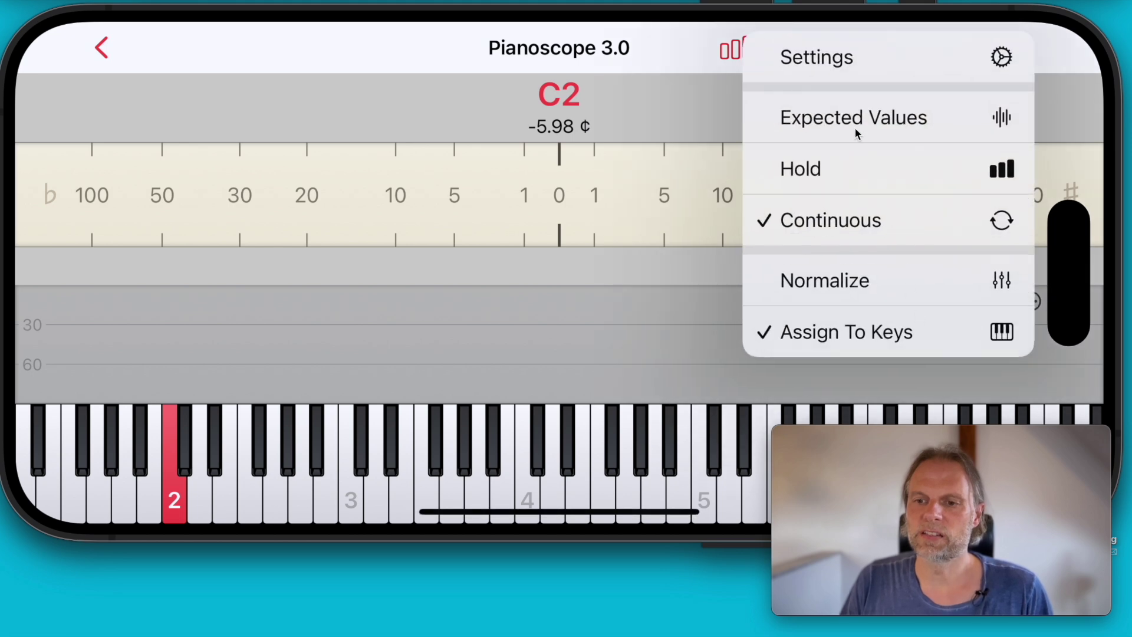
{"action": "left_click", "coordinate": [854, 53]}
{"action": "left_click_drag", "start_coordinate": [793, 301], "coordinate": [796, 157]}
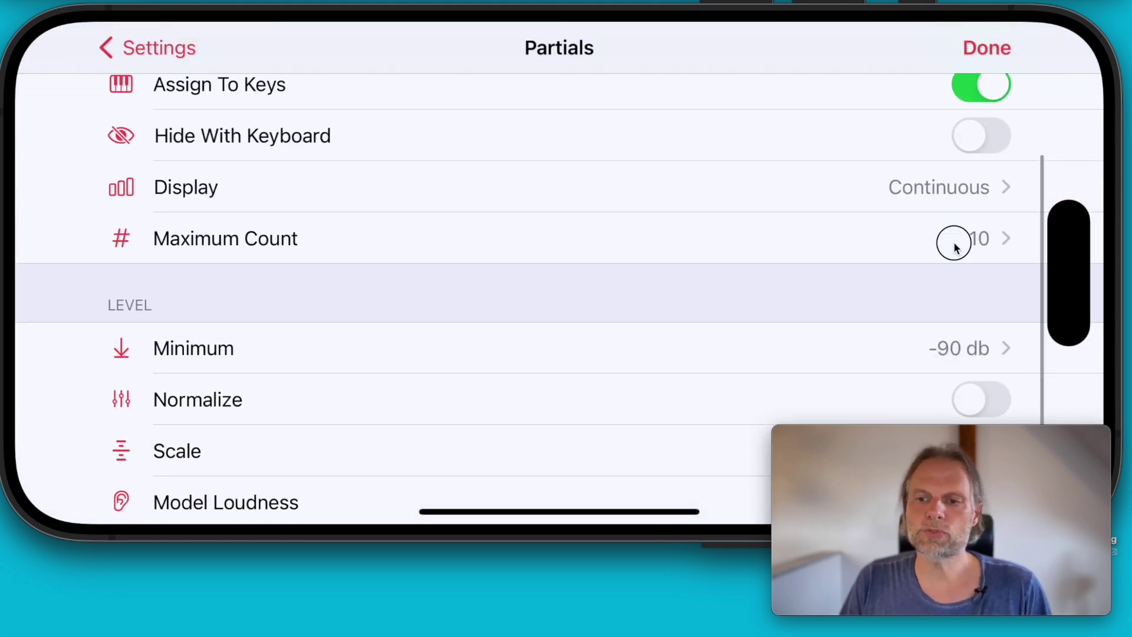
{"action": "left_click", "coordinate": [950, 240]}
{"action": "scroll", "coordinate": [563, 195], "scroll_direction": "down", "scroll_amount": 2}
{"action": "scroll", "coordinate": [564, 194], "scroll_direction": "down", "scroll_amount": 13}
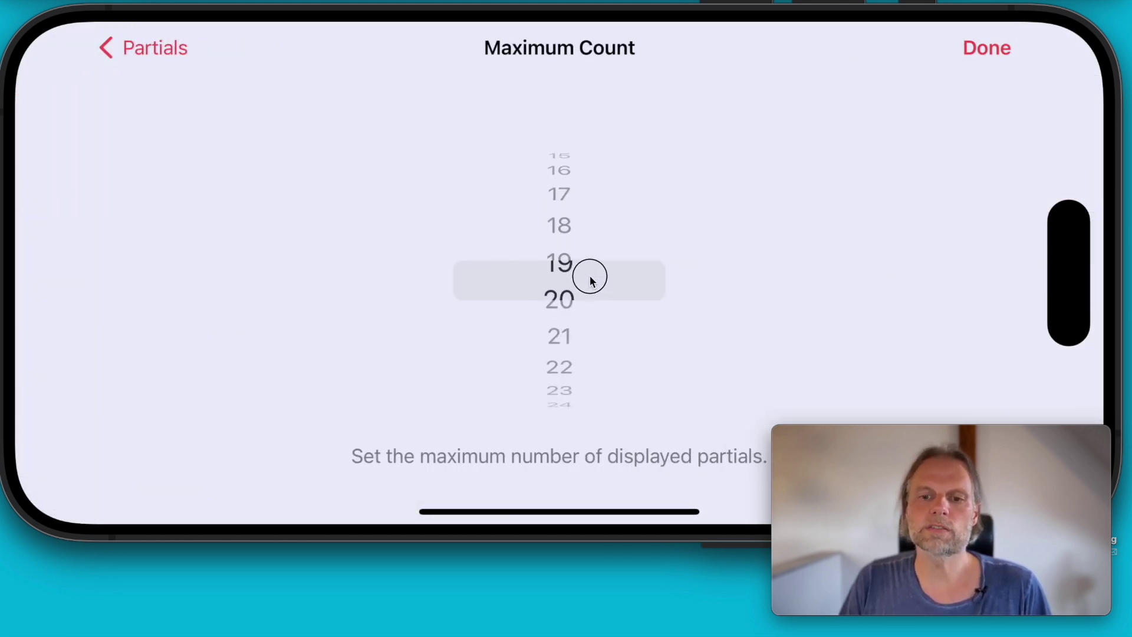
{"action": "left_click", "coordinate": [182, 56]}
{"action": "left_click", "coordinate": [1042, 52]}
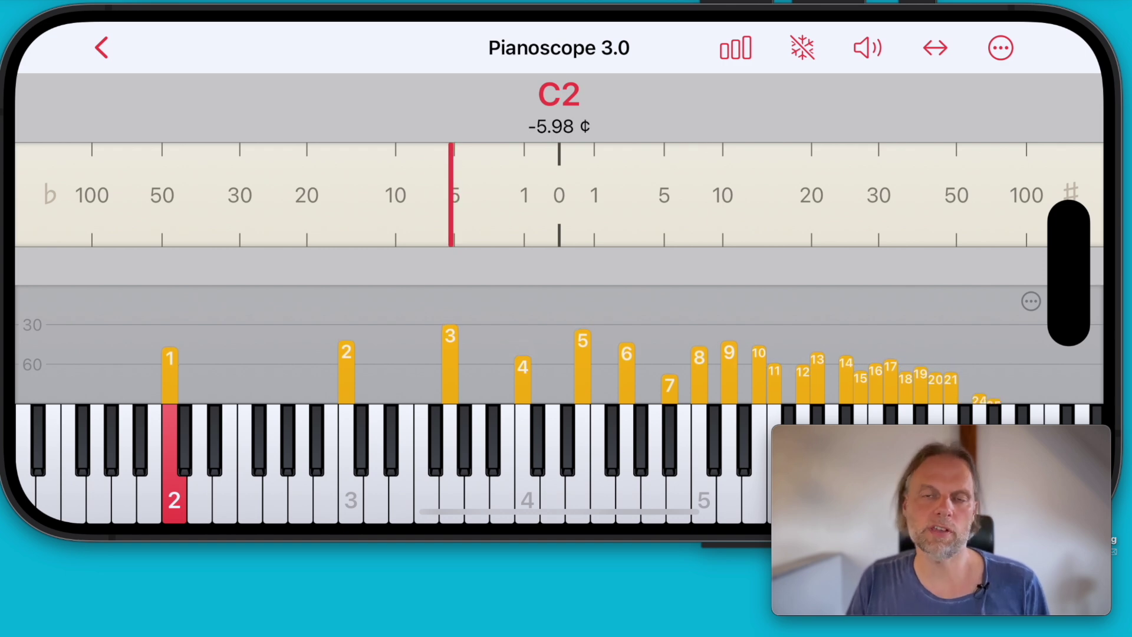
Show expected partial values, then read the cent offsets of partials 15, 18, 19, 20 and 25 (43.2 ¢)
{"action": "left_click", "coordinate": [1039, 309]}
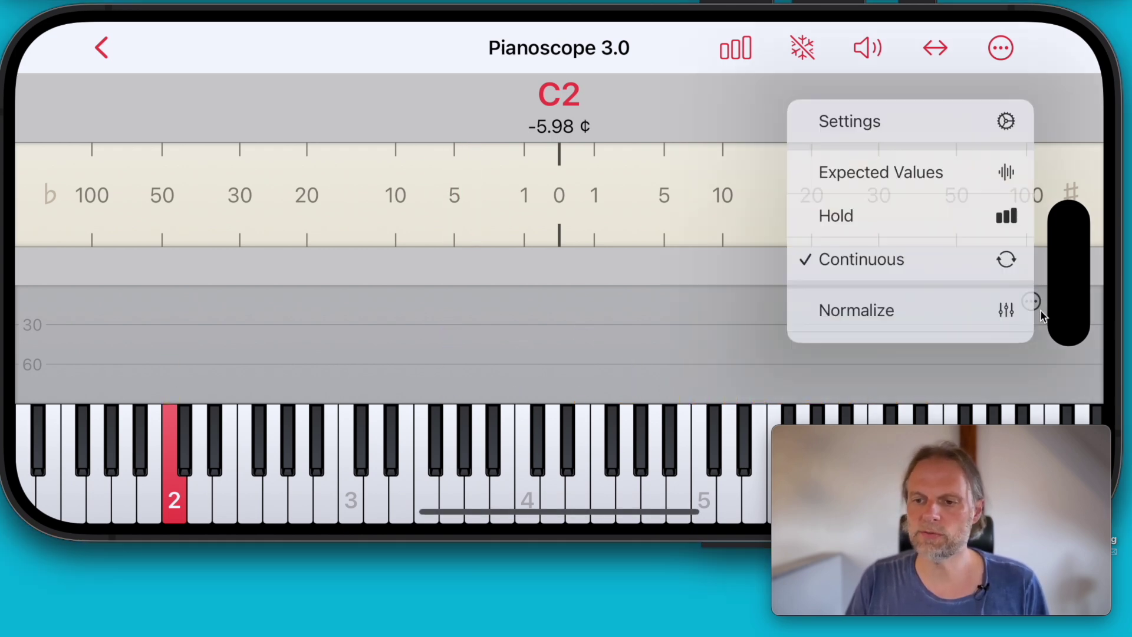
{"action": "left_click", "coordinate": [860, 183]}
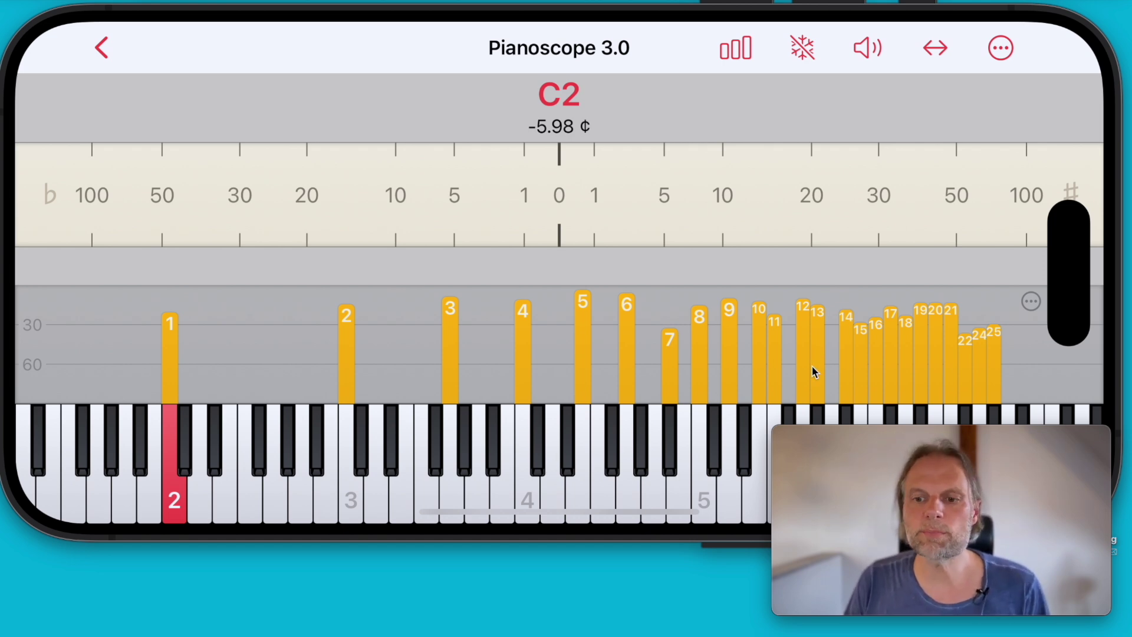
{"action": "left_click", "coordinate": [860, 350]}
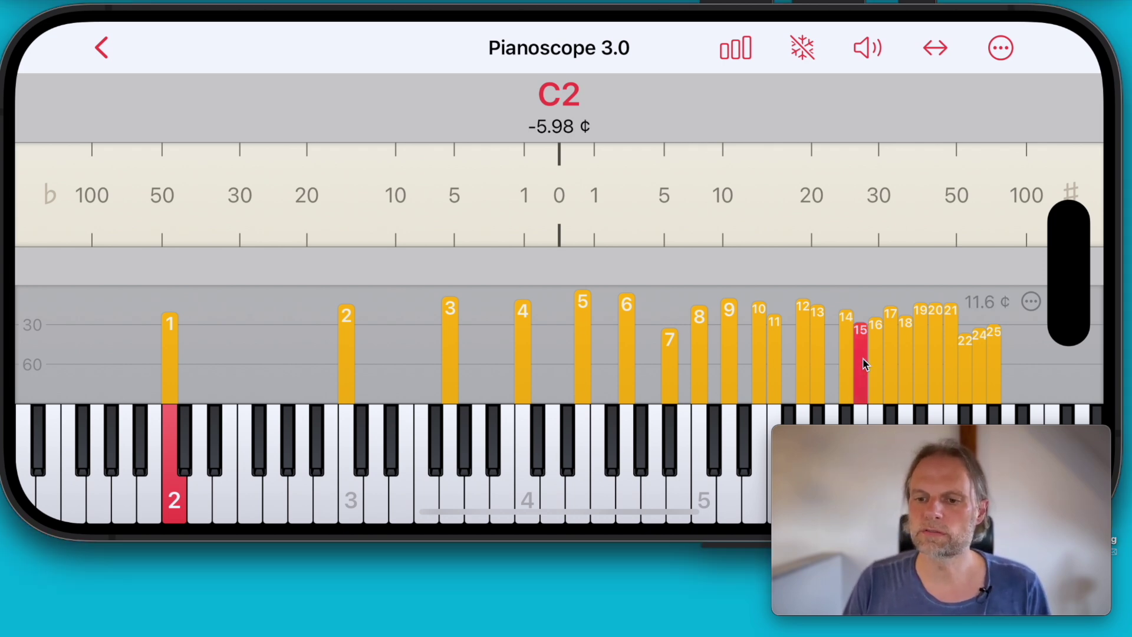
{"action": "left_click", "coordinate": [906, 364]}
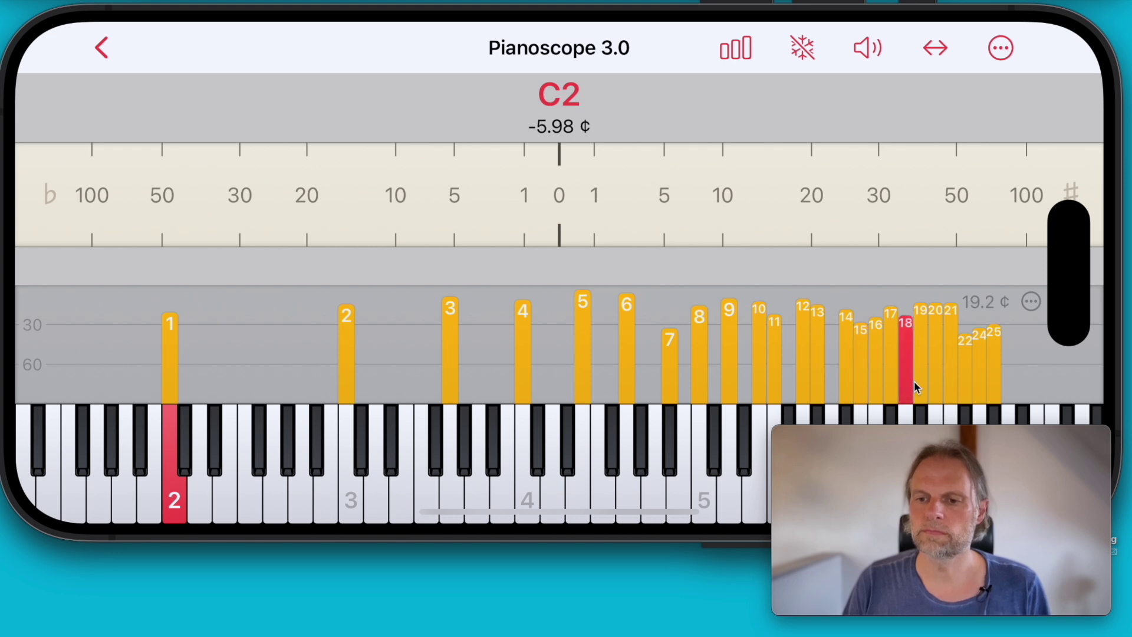
{"action": "left_click", "coordinate": [917, 370]}
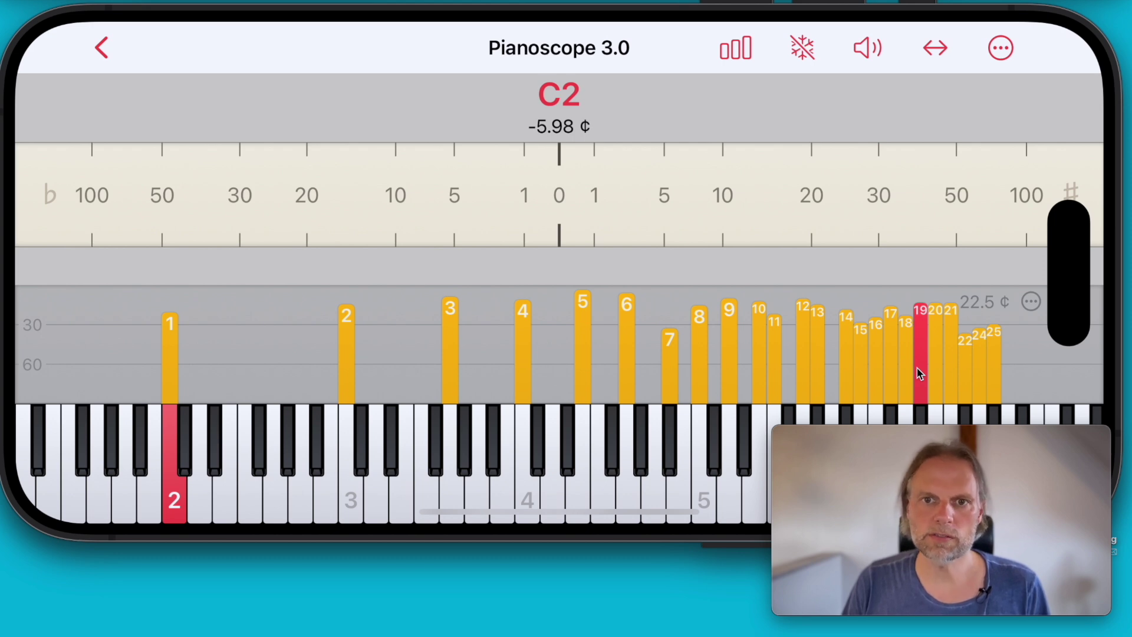
{"action": "left_click", "coordinate": [936, 370]}
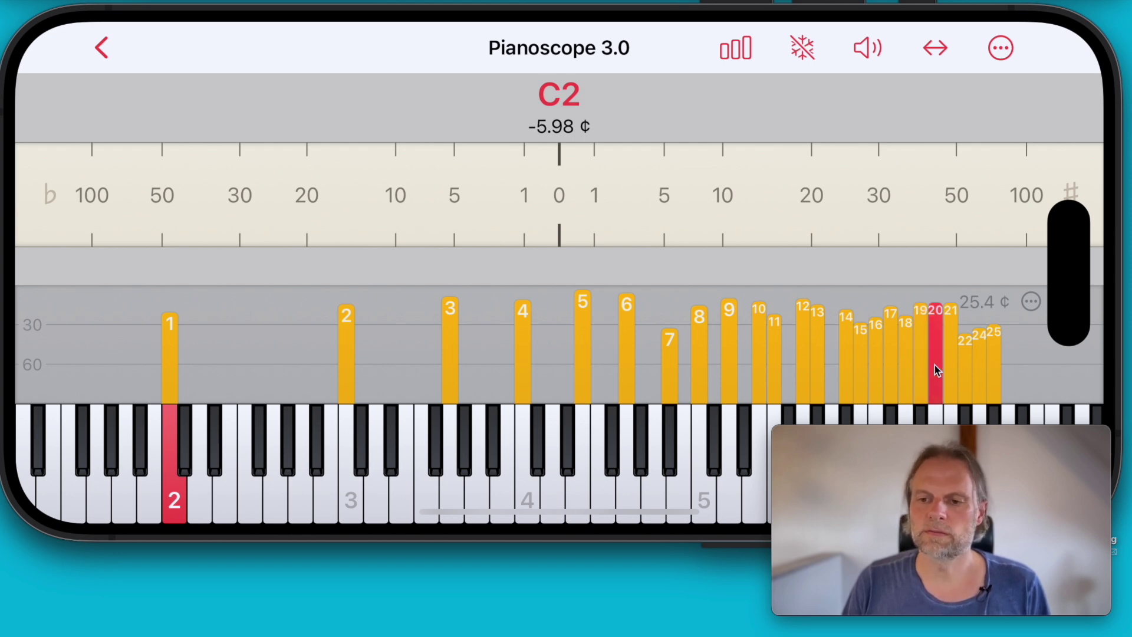
{"action": "left_click", "coordinate": [992, 356]}
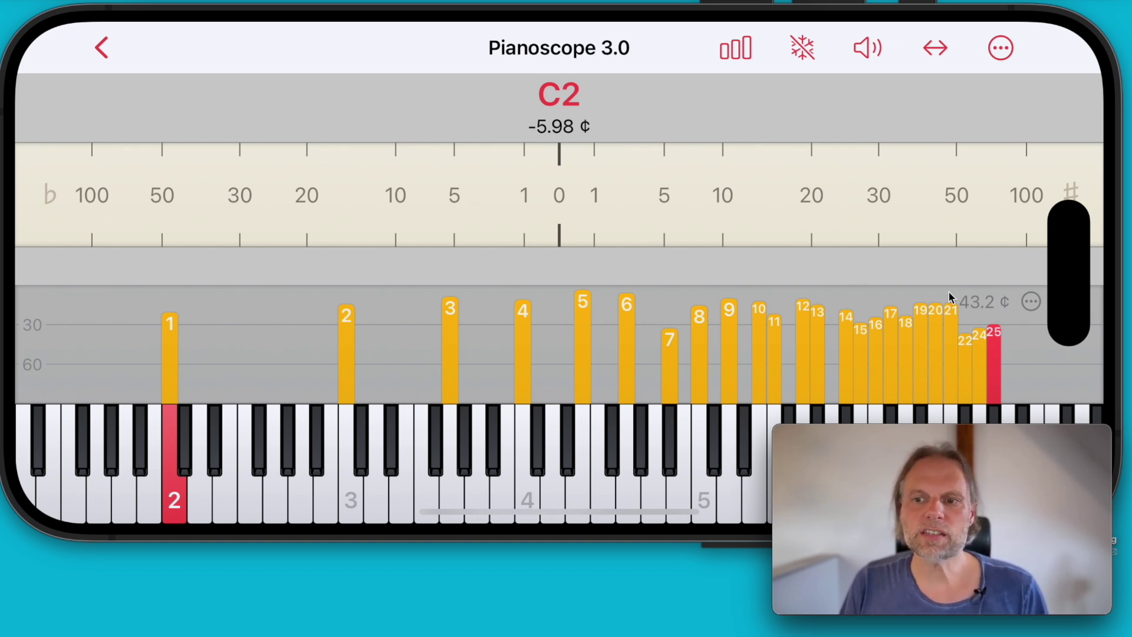
Untick Assign To Keys, raise partials Maximum Count to 50, and switch the display to Continuous
{"action": "left_click", "coordinate": [1029, 301]}
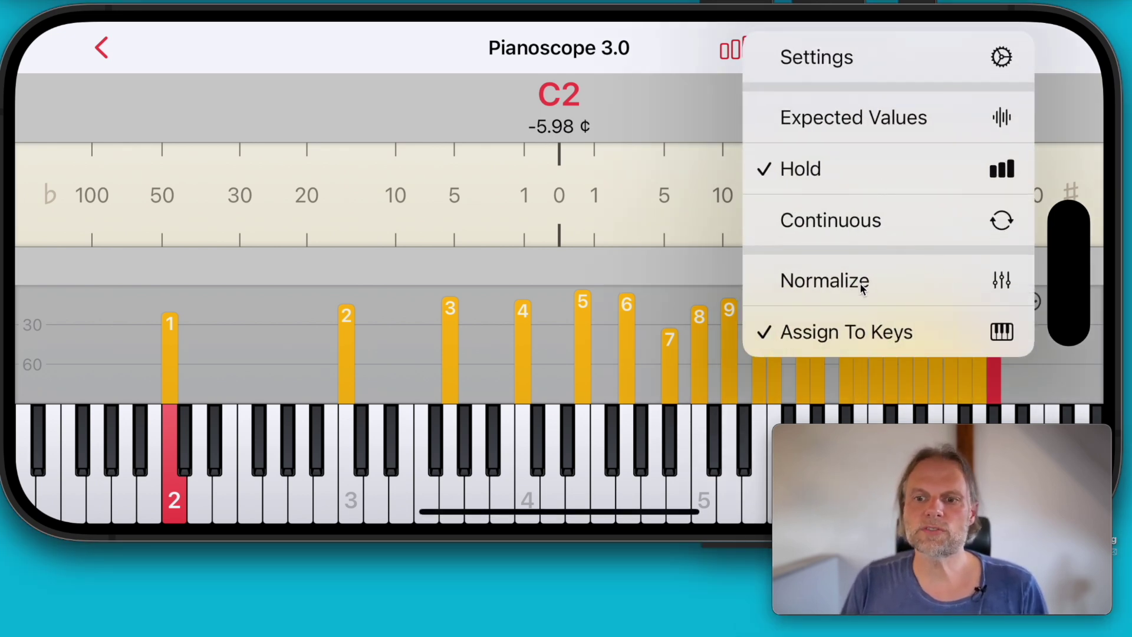
{"action": "left_click", "coordinate": [856, 334]}
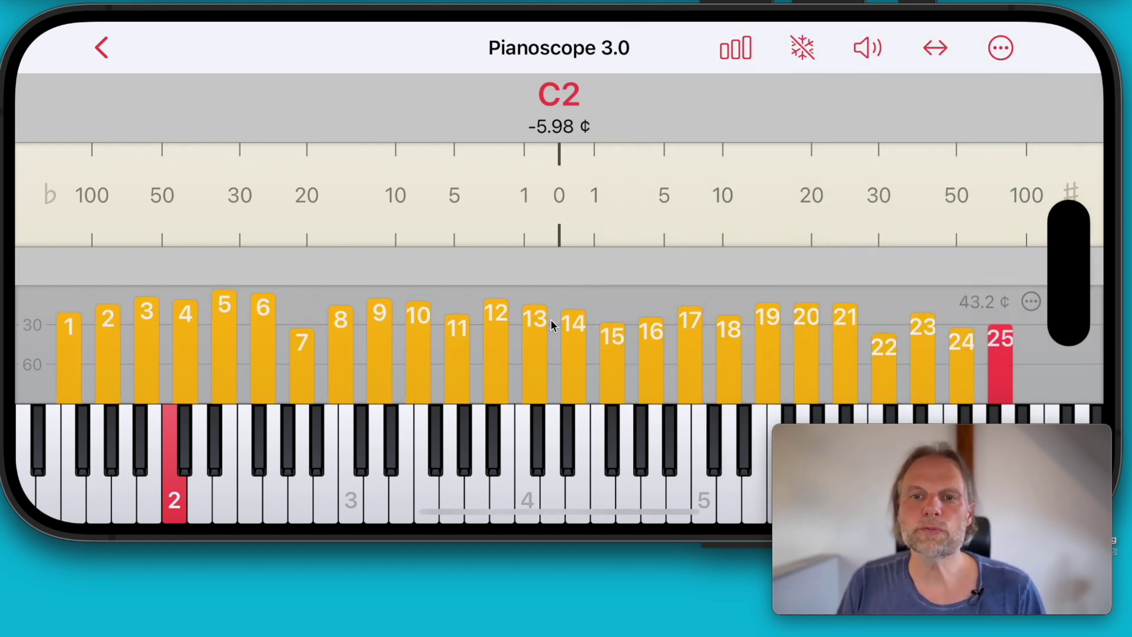
{"action": "left_click", "coordinate": [1029, 302]}
{"action": "left_click", "coordinate": [847, 47]}
{"action": "scroll", "coordinate": [713, 287], "scroll_direction": "down", "scroll_amount": 2}
{"action": "left_click", "coordinate": [927, 300]}
{"action": "scroll", "coordinate": [587, 287], "scroll_direction": "down", "scroll_amount": 5}
{"action": "scroll", "coordinate": [587, 287], "scroll_direction": "down", "scroll_amount": 4}
{"action": "left_click", "coordinate": [979, 61]}
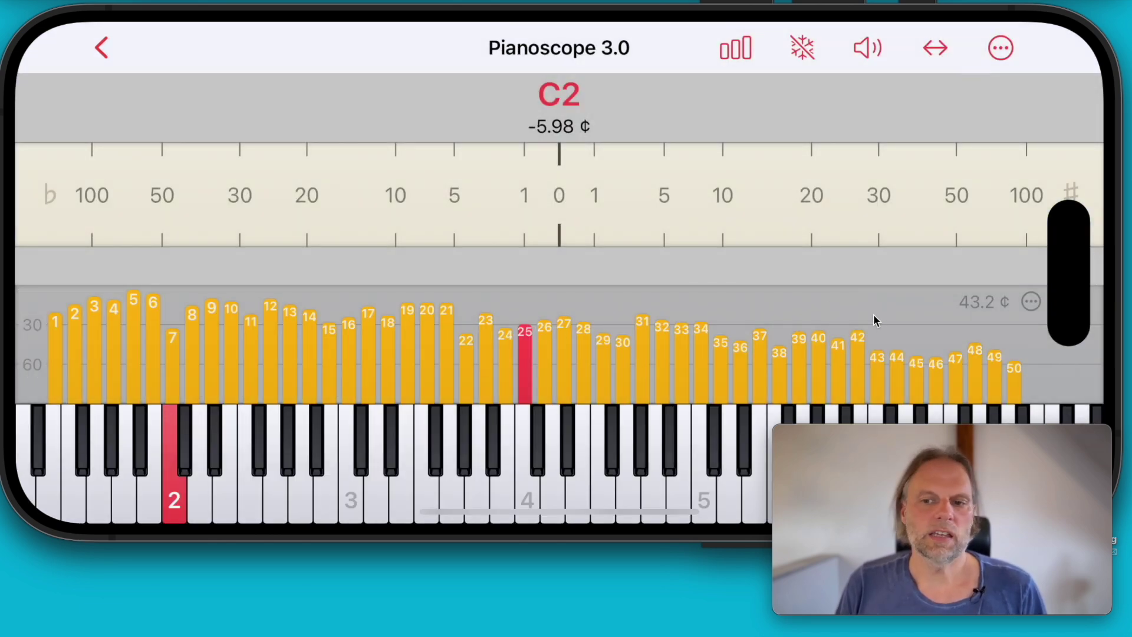
{"action": "left_click", "coordinate": [1030, 303]}
{"action": "left_click", "coordinate": [889, 239]}
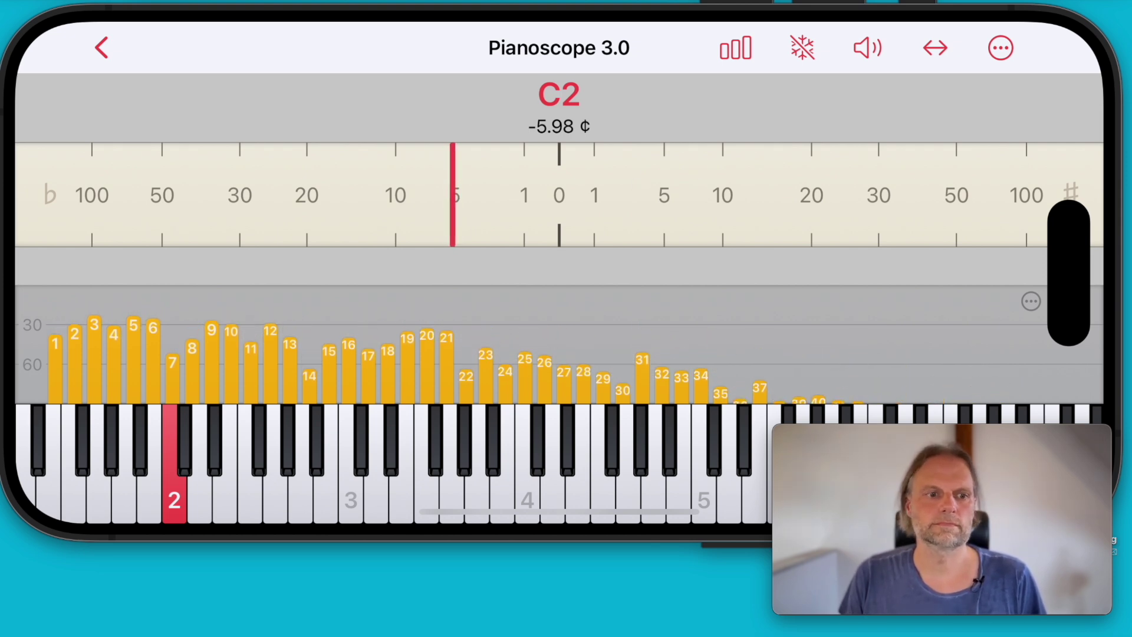
{"action": "left_click", "coordinate": [1001, 48]}
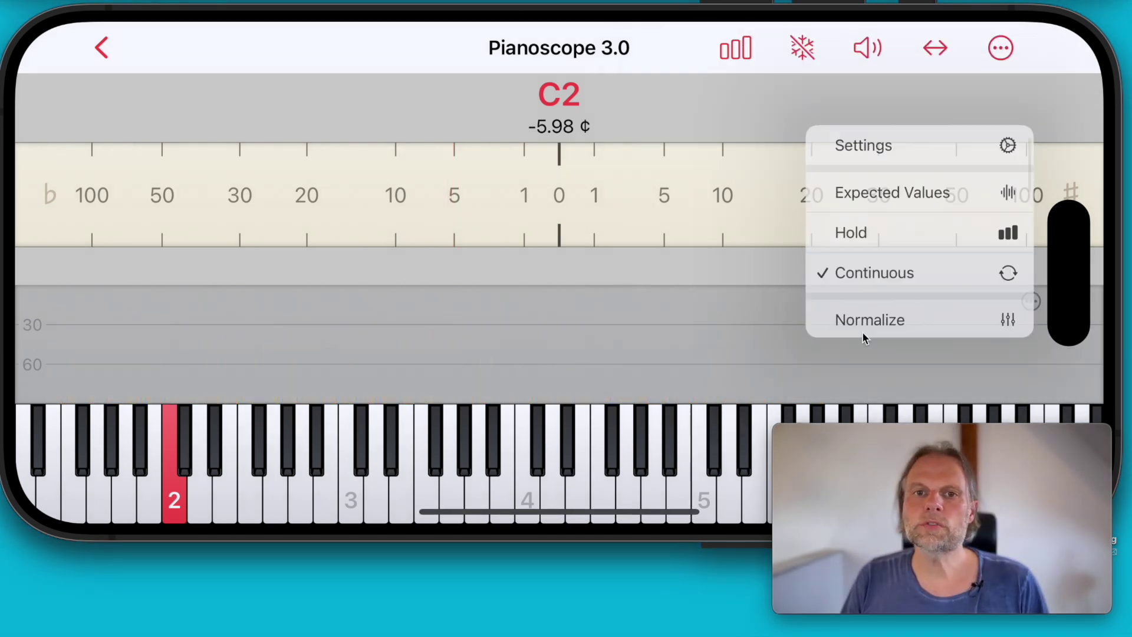
{"action": "left_click", "coordinate": [862, 337]}
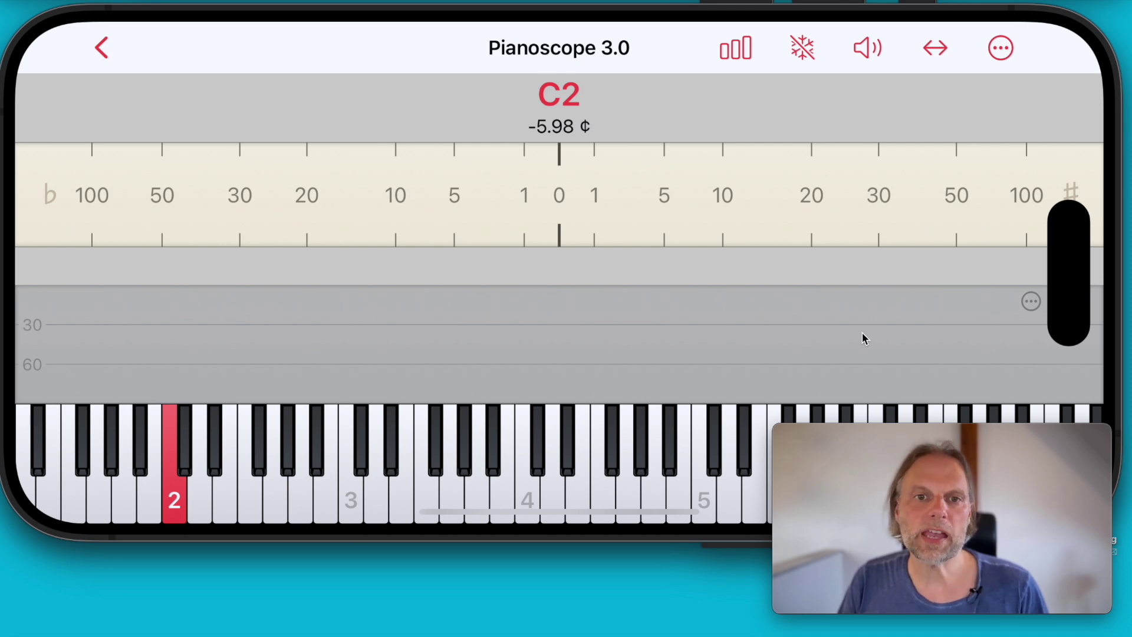
Set Tone Generation to Passthrough
{"action": "left_click", "coordinate": [862, 51]}
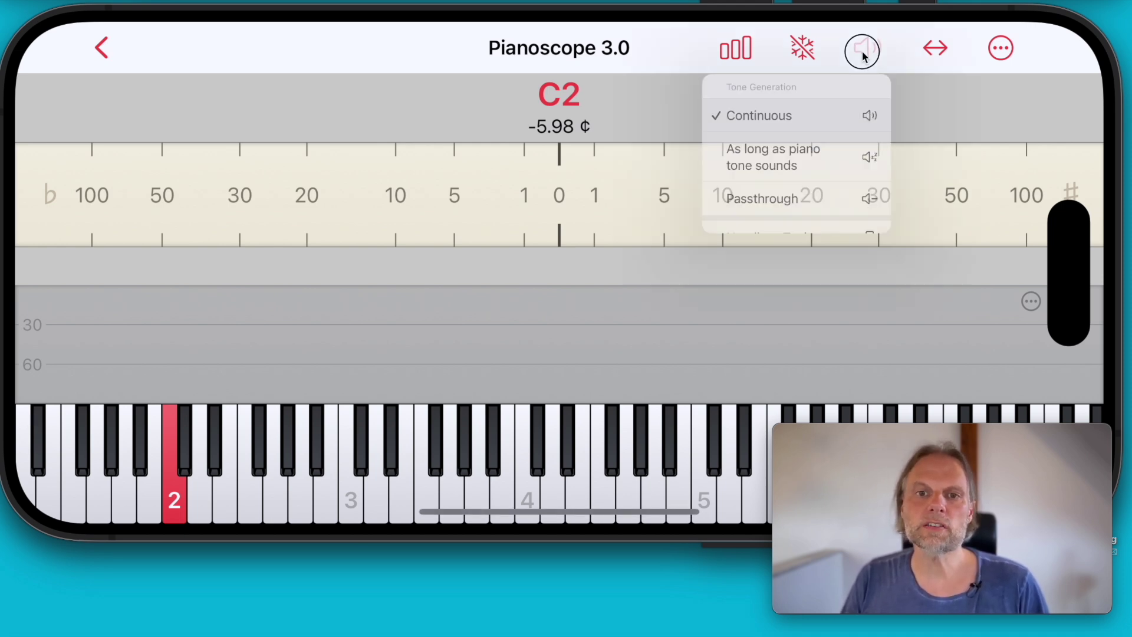
{"action": "left_click", "coordinate": [786, 274]}
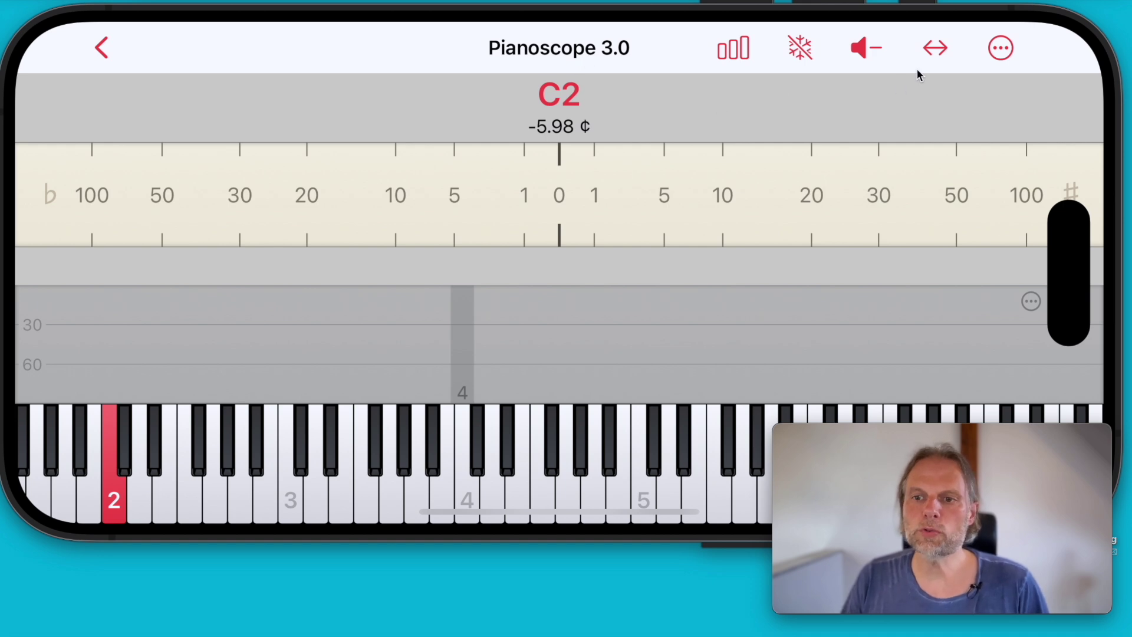
{"action": "left_click", "coordinate": [937, 52]}
Set automatic key selection to Off, check partial 8, and slide the keyboard back to C2
{"action": "left_click", "coordinate": [822, 349]}
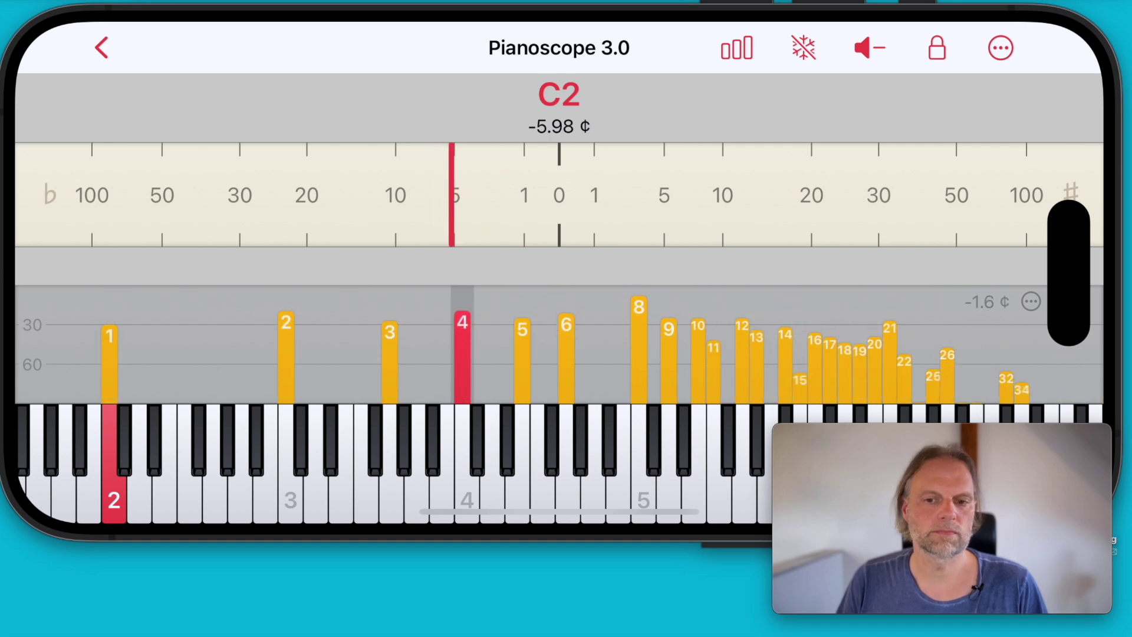
{"action": "left_click", "coordinate": [634, 335]}
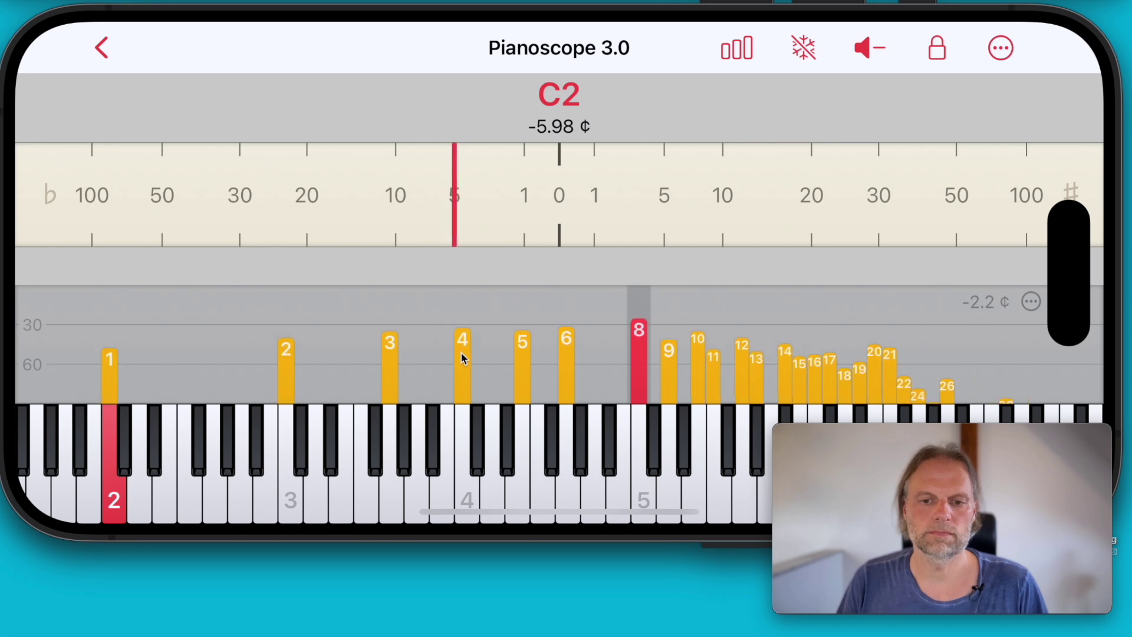
{"action": "left_click_drag", "start_coordinate": [115, 500], "coordinate": [175, 500]}
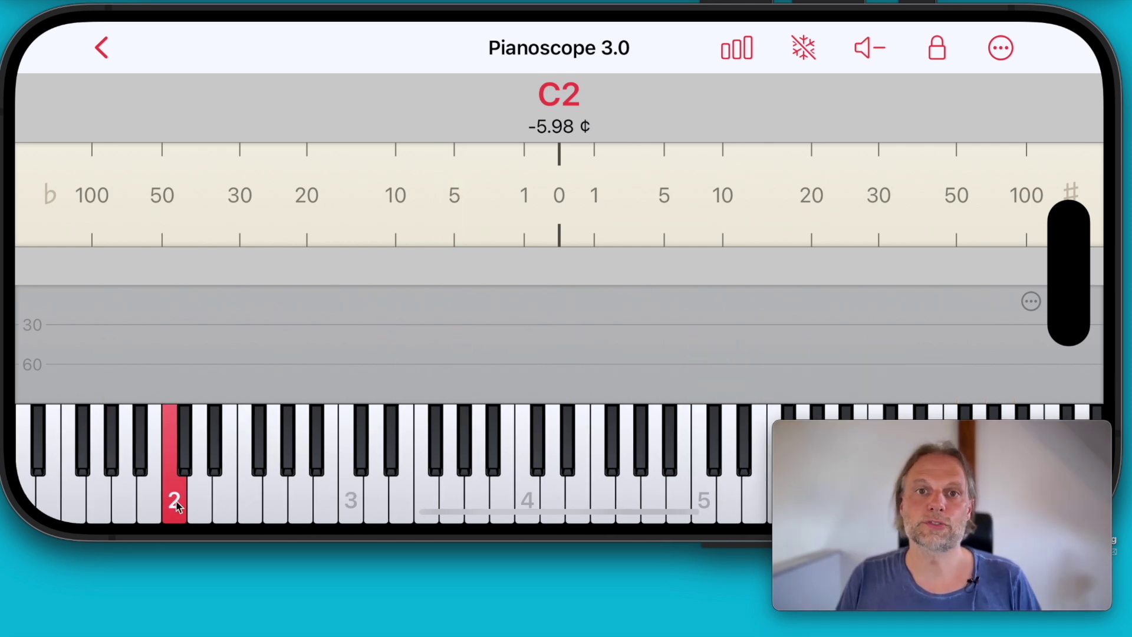